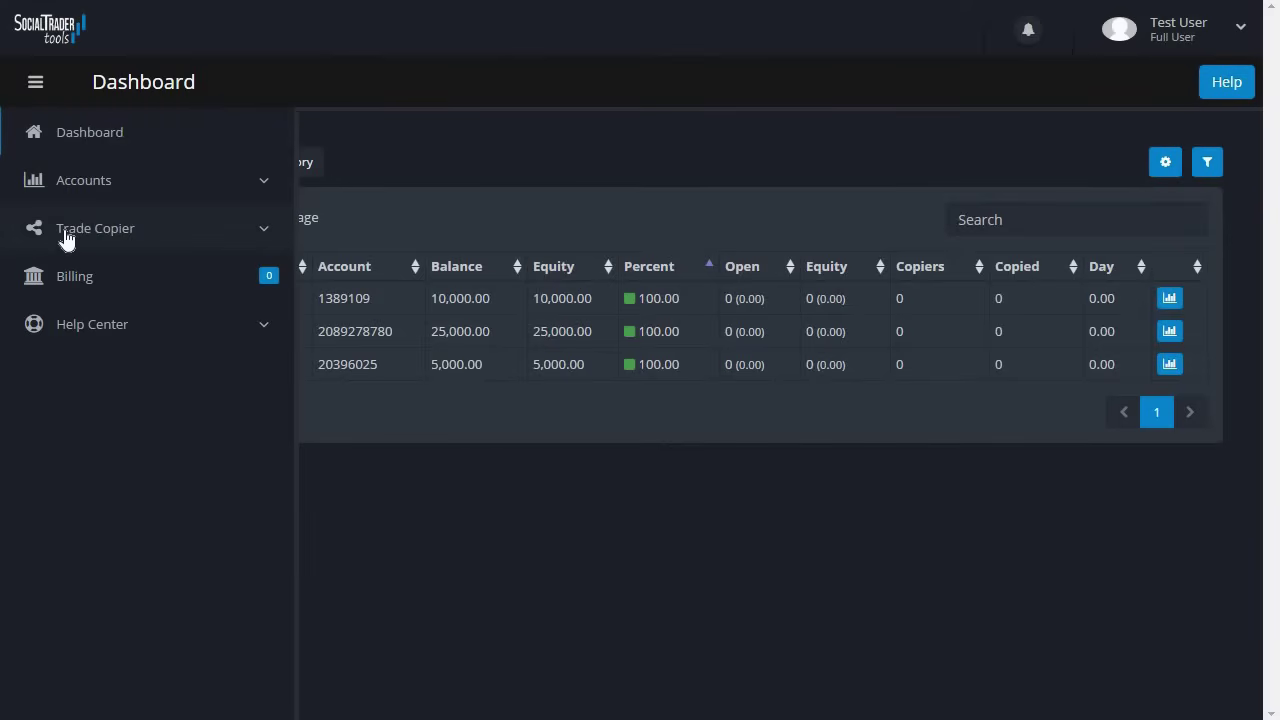
# - Go from the dashboard to the Trade Copier management page through the sidebar
pyautogui.click(66, 237)
pyautogui.click(110, 281)
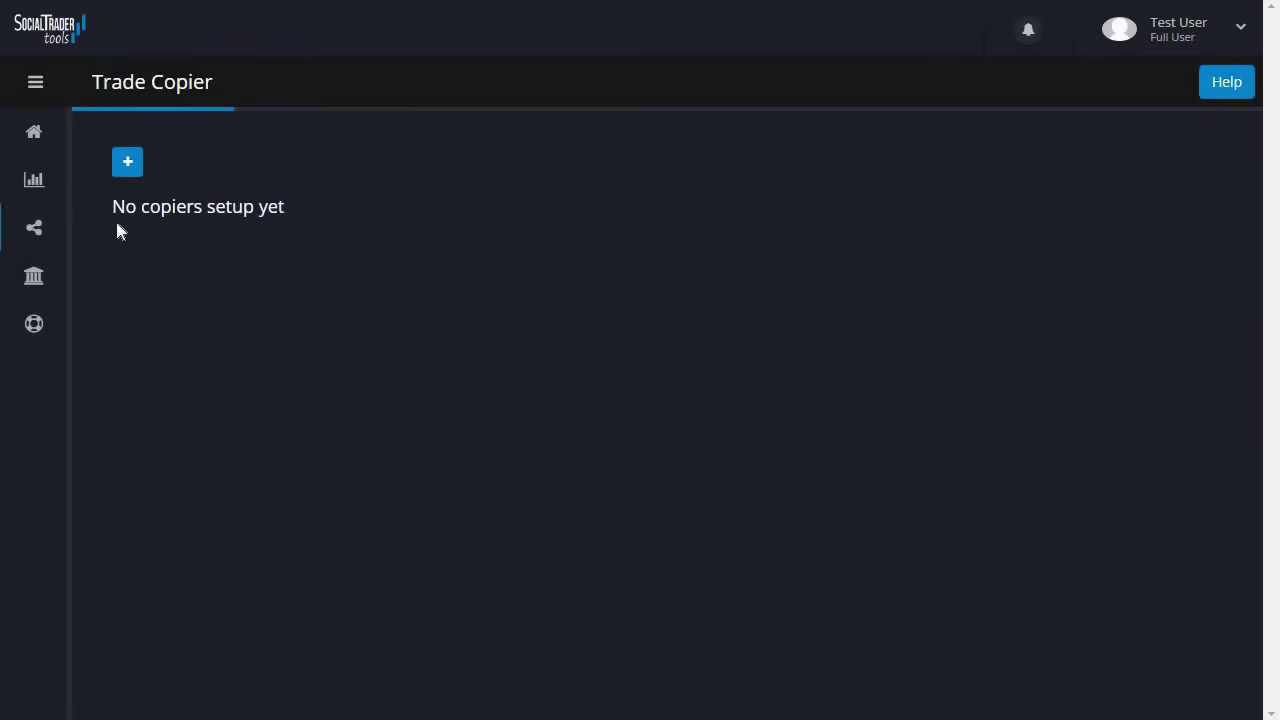
# - Add a new copier with Copy From set to Intraday Trades and Send To set to Copy Account
pyautogui.click(128, 165)
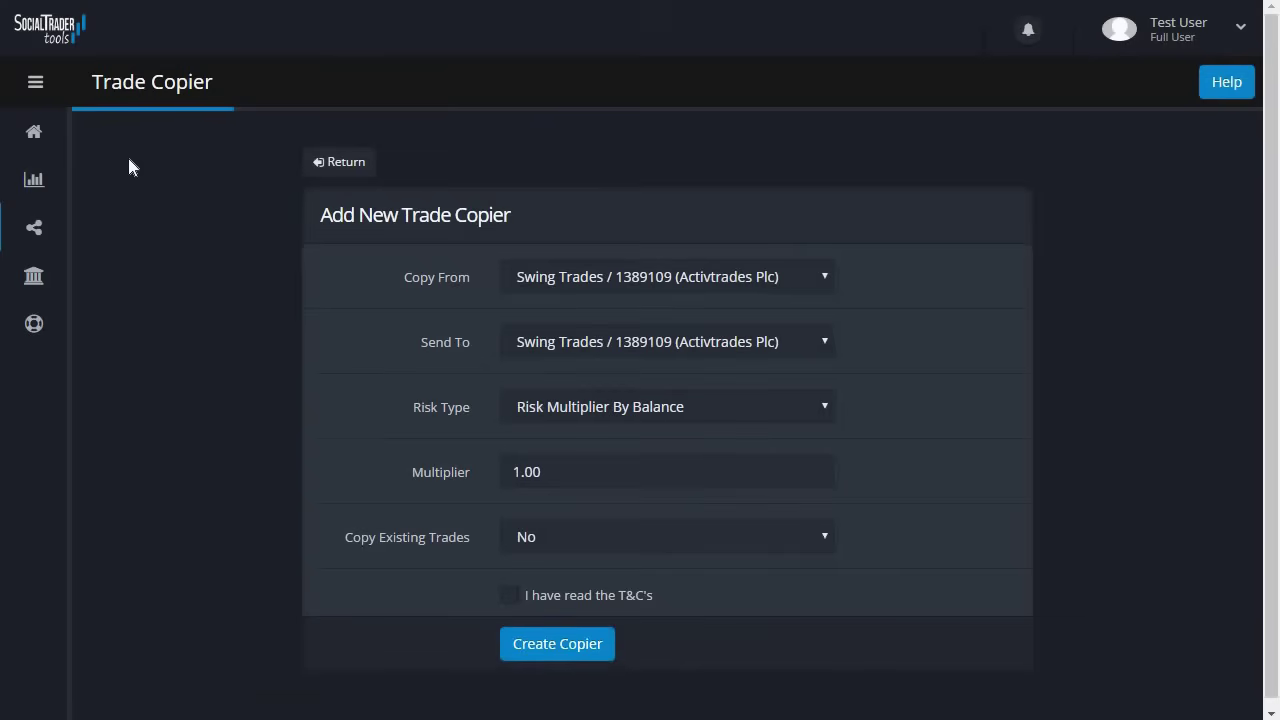
pyautogui.click(822, 281)
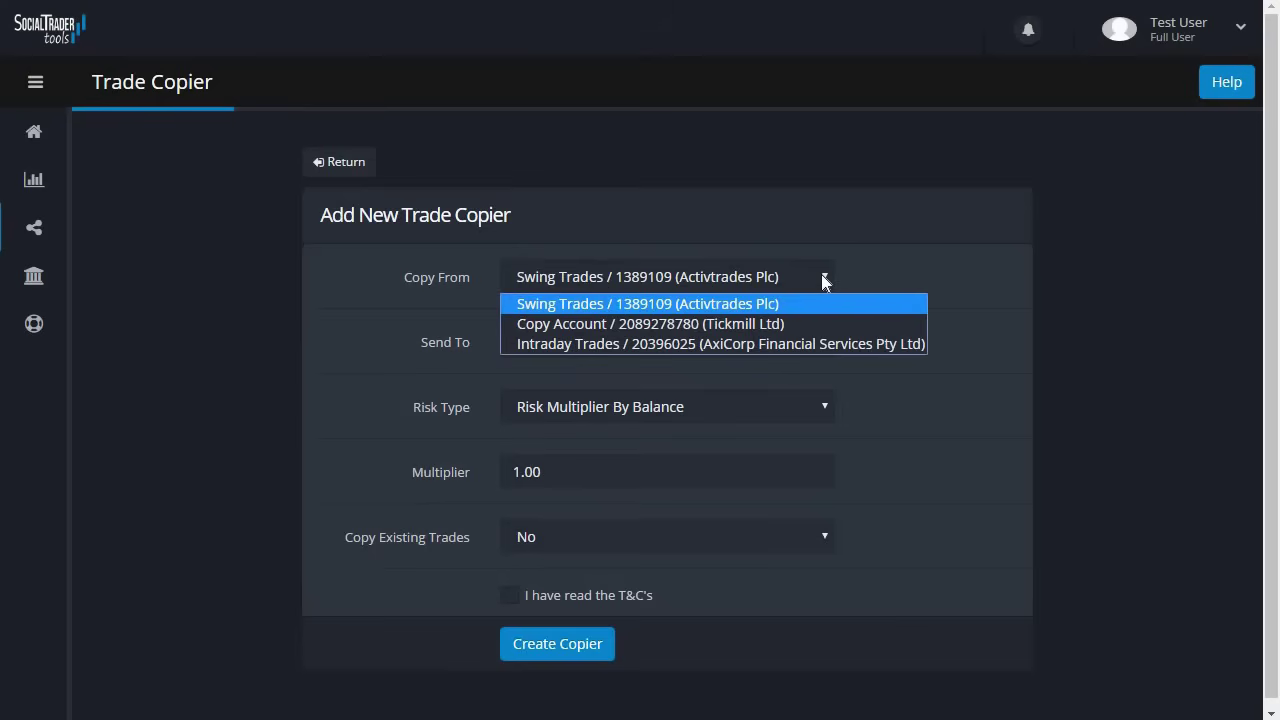
pyautogui.click(797, 345)
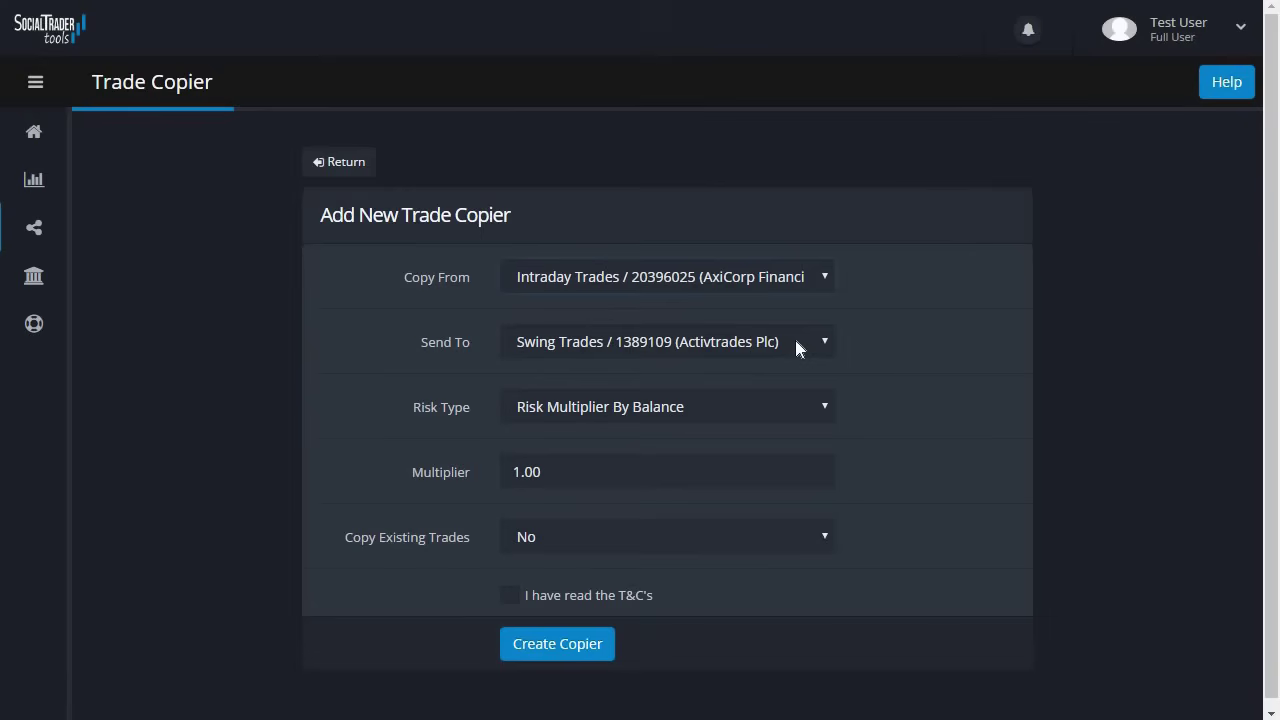
pyautogui.click(827, 341)
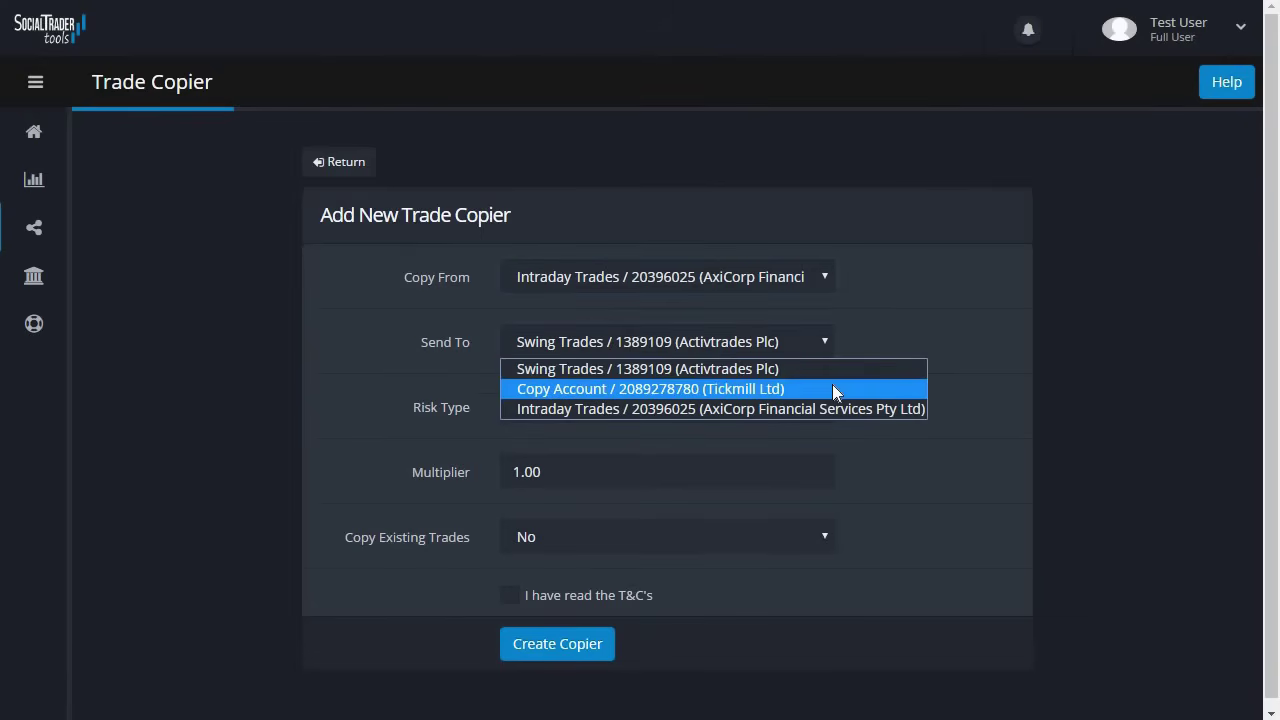
pyautogui.click(834, 389)
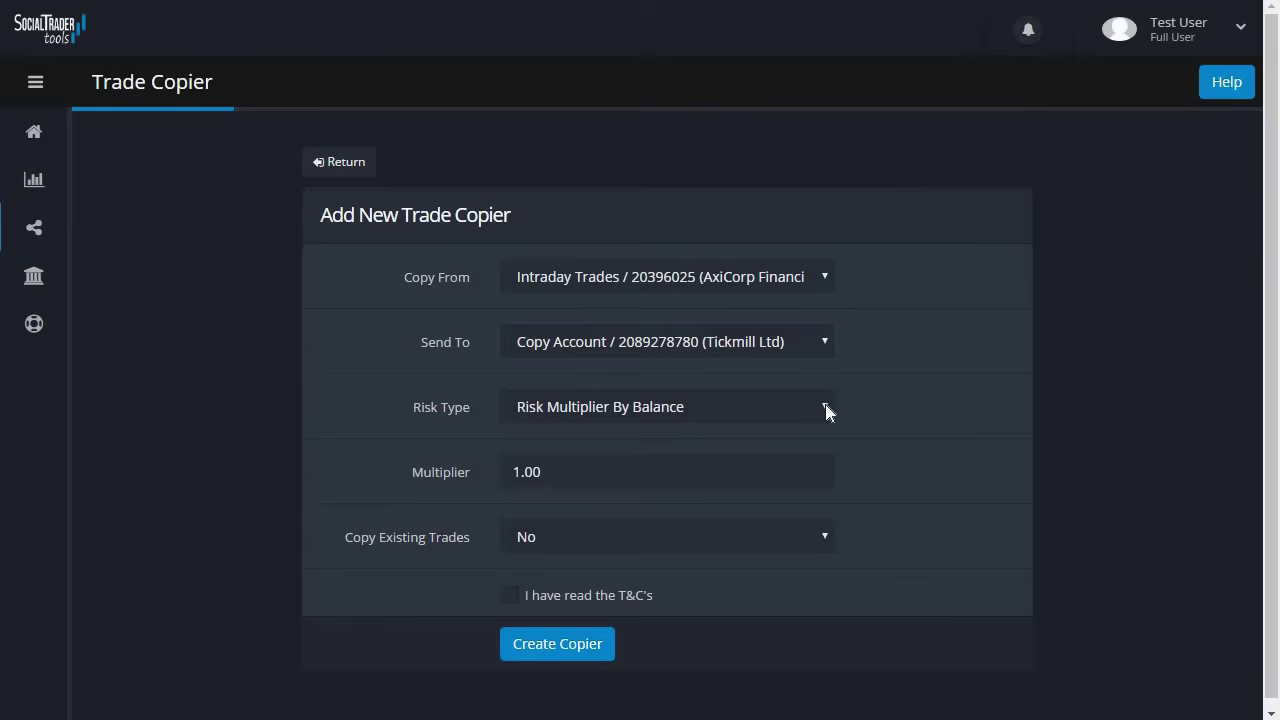
pyautogui.click(825, 406)
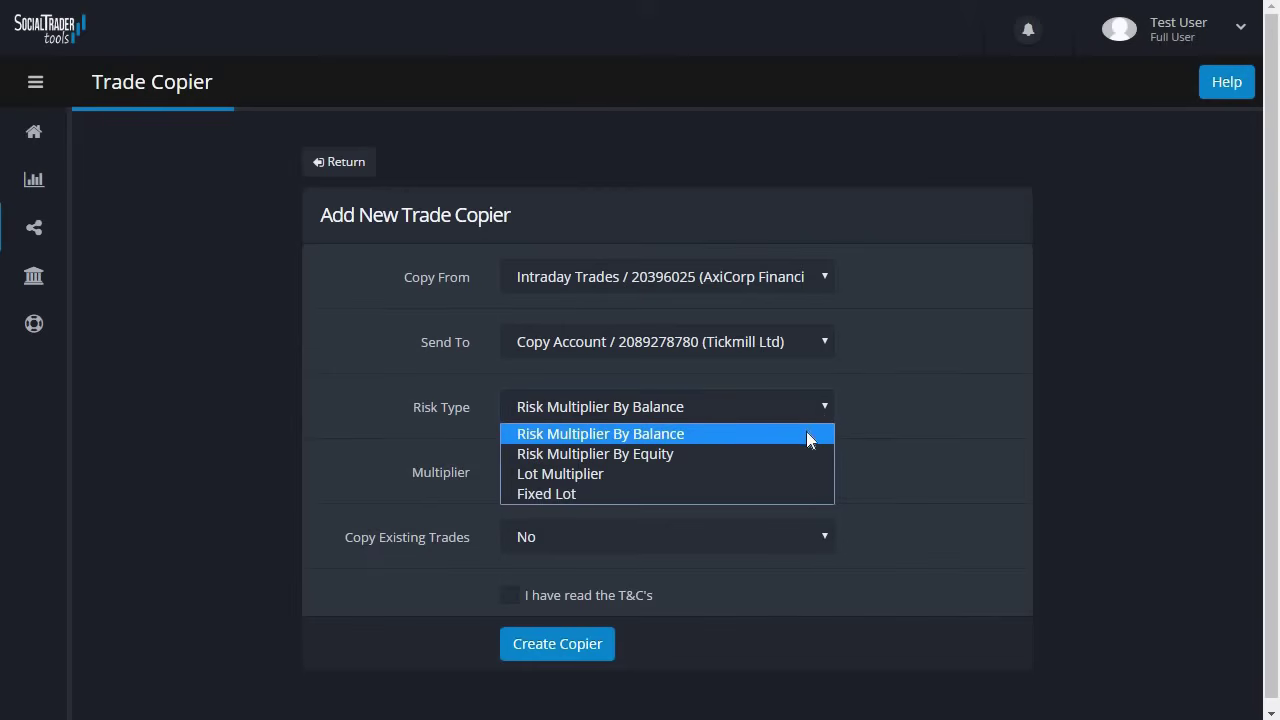
# - Keep Risk Multiplier By Balance and change the Multiplier from 1.00 to 0.5
pyautogui.click(808, 436)
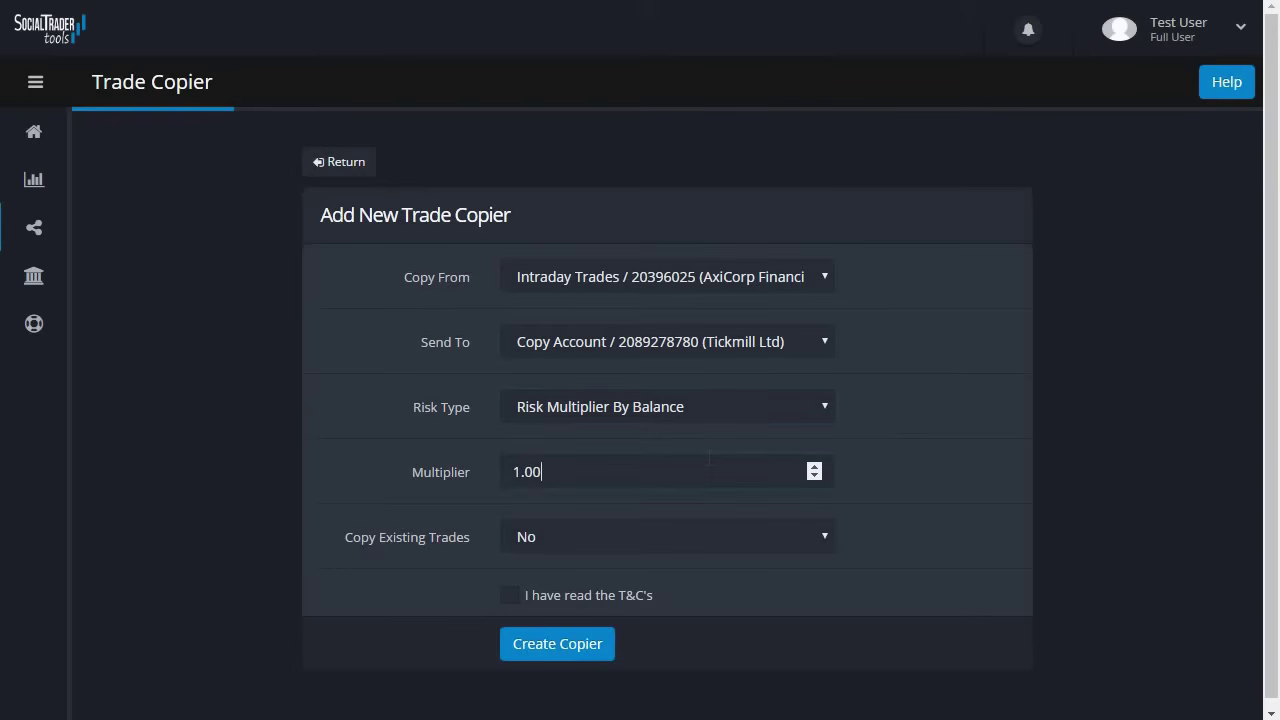
pyautogui.press('BackSpace')
pyautogui.press('BackSpace')
pyautogui.press('BackSpace')
pyautogui.press('BackSpace')
pyautogui.write('0.5')
# - Try Lot Multiplier with value 2, then settle on Fixed Lot at 1.00
pyautogui.click(823, 407)
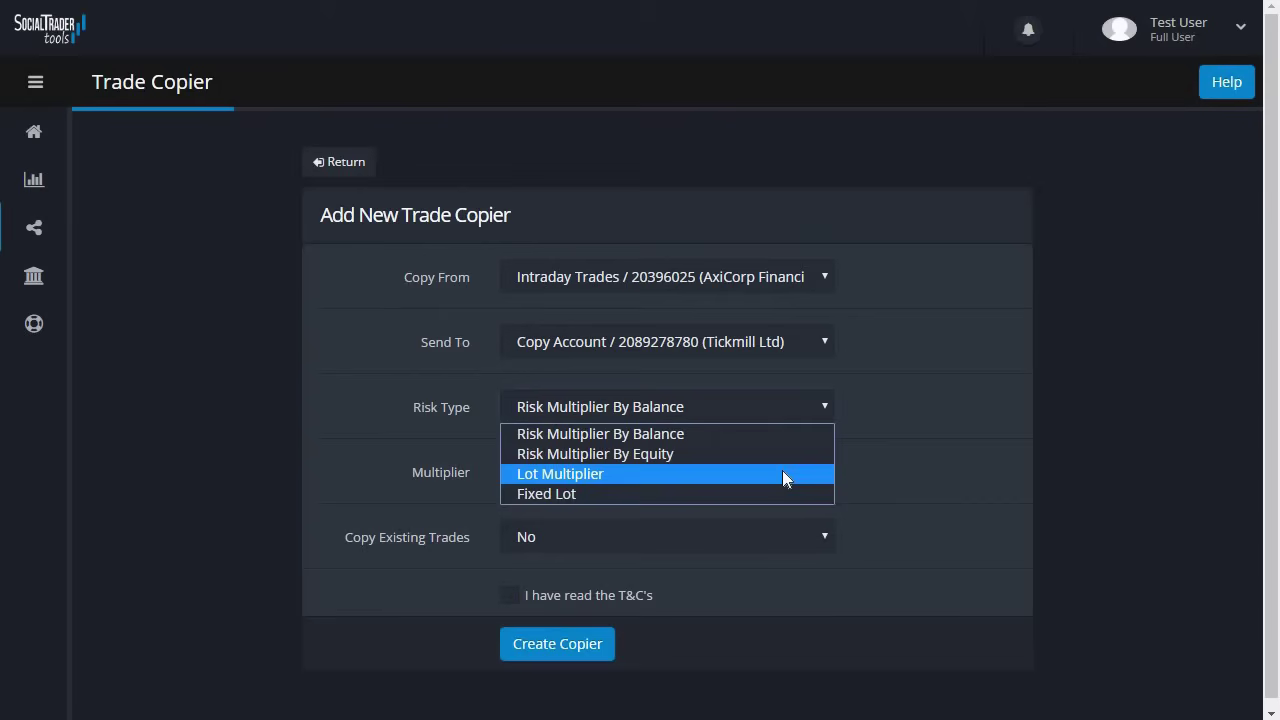
pyautogui.click(782, 474)
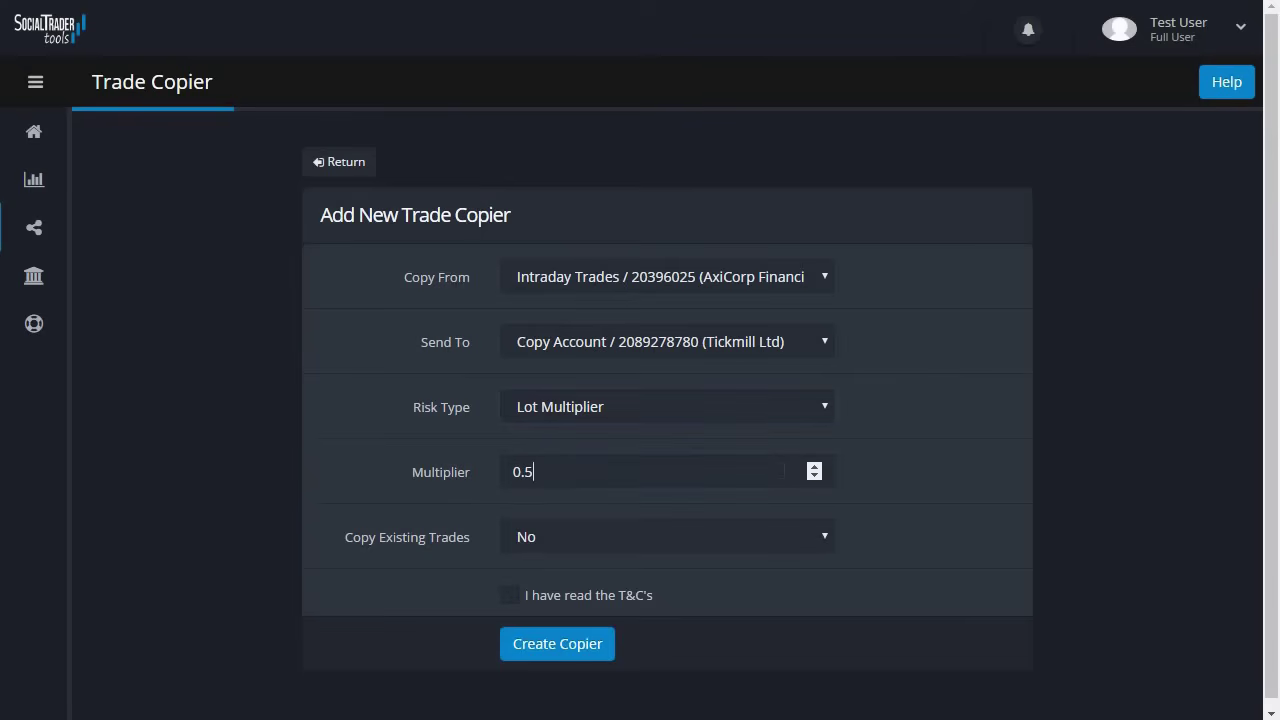
pyautogui.press('BackSpace')
pyautogui.press('BackSpace')
pyautogui.press('BackSpace')
pyautogui.write('2')
pyautogui.click(824, 403)
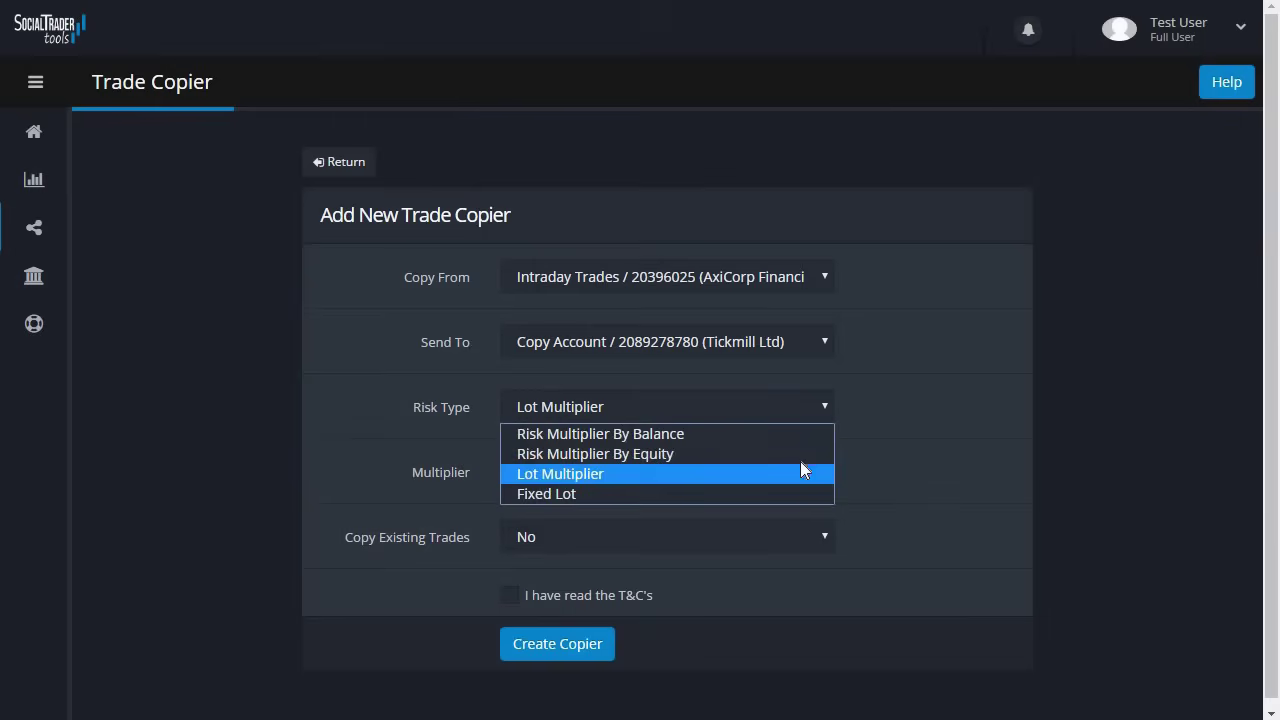
pyautogui.click(803, 485)
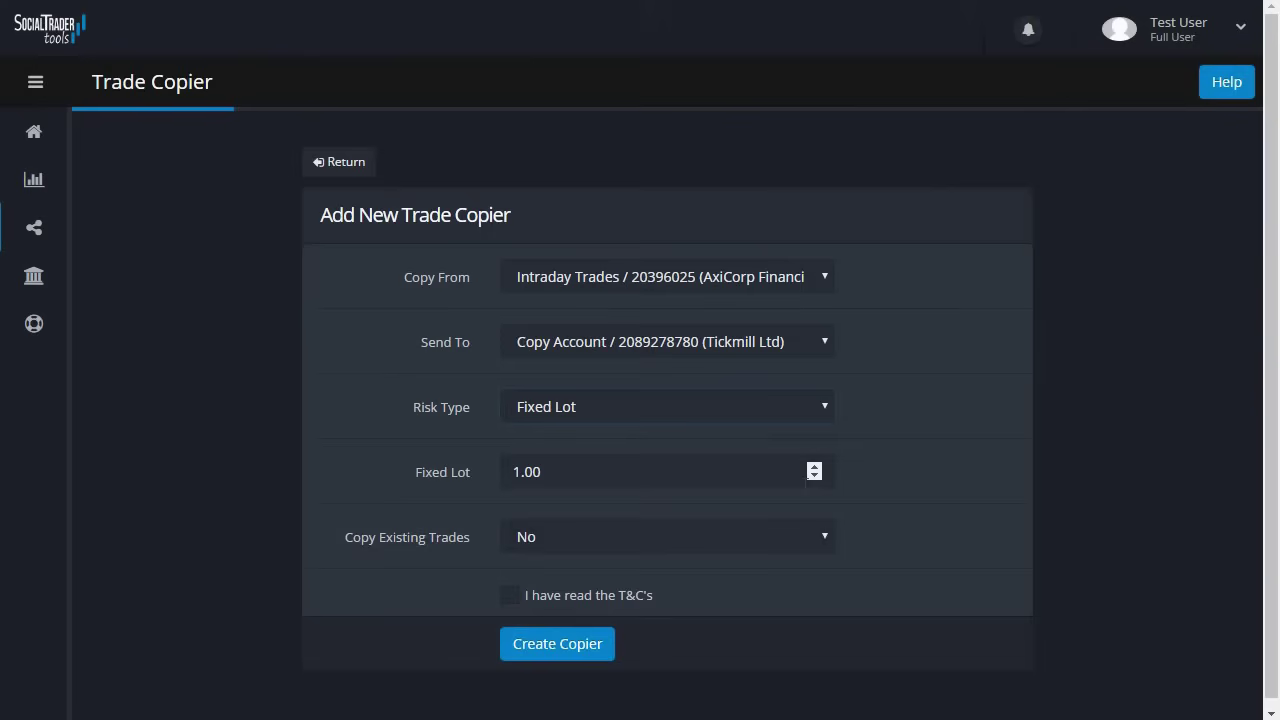
# - Set Copy Existing Trades to Yes and tick the T&C's acceptance checkbox
pyautogui.click(825, 540)
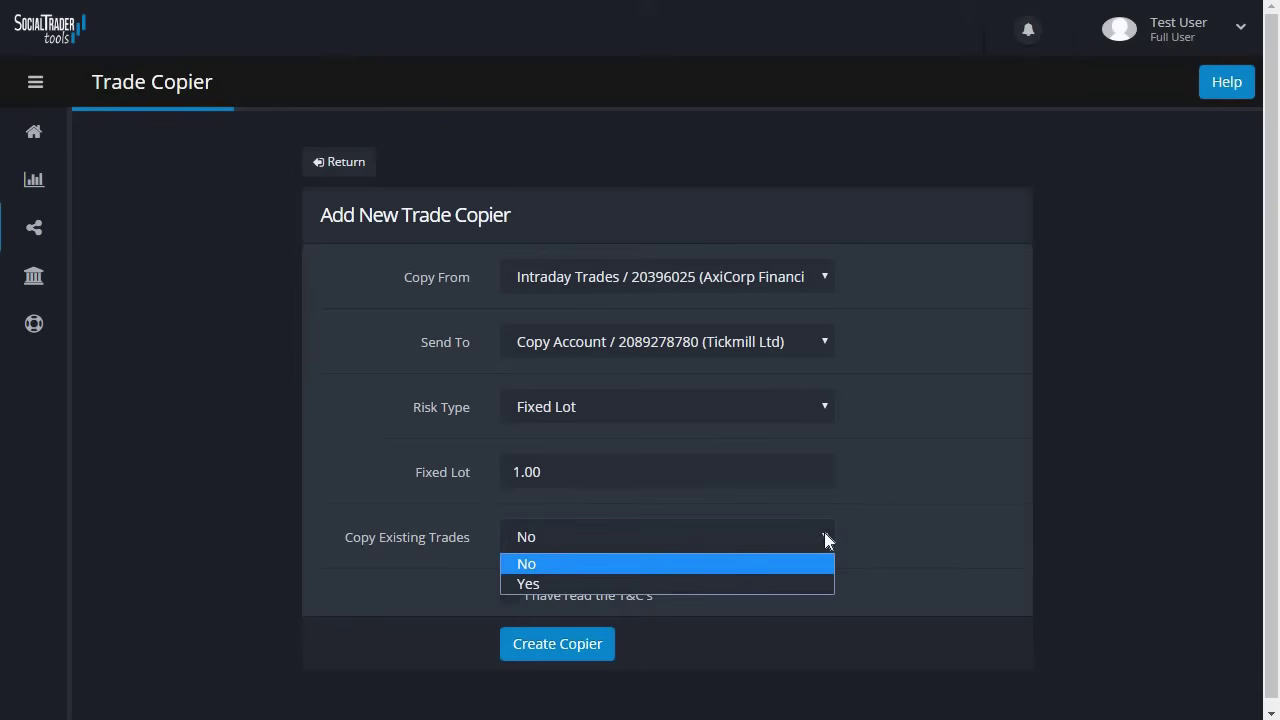
pyautogui.click(827, 584)
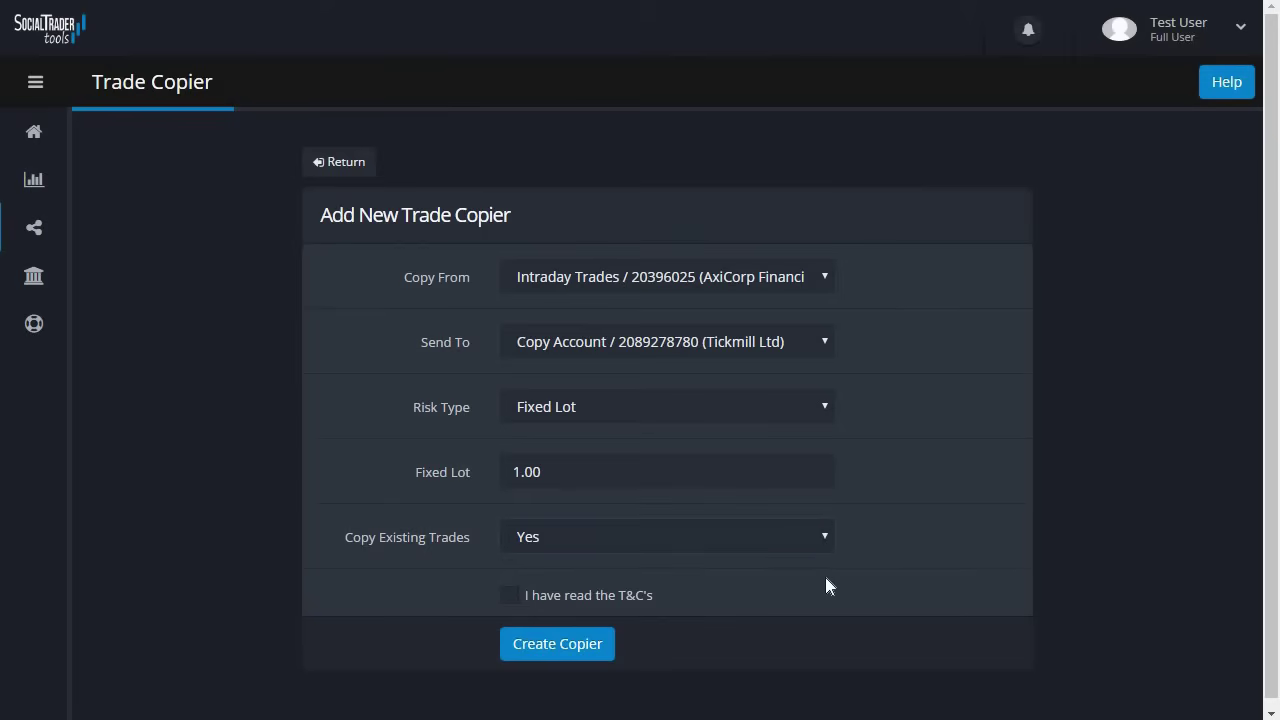
pyautogui.click(510, 596)
# - Create the copier and switch Copy Account's copier mode to ON
pyautogui.click(573, 655)
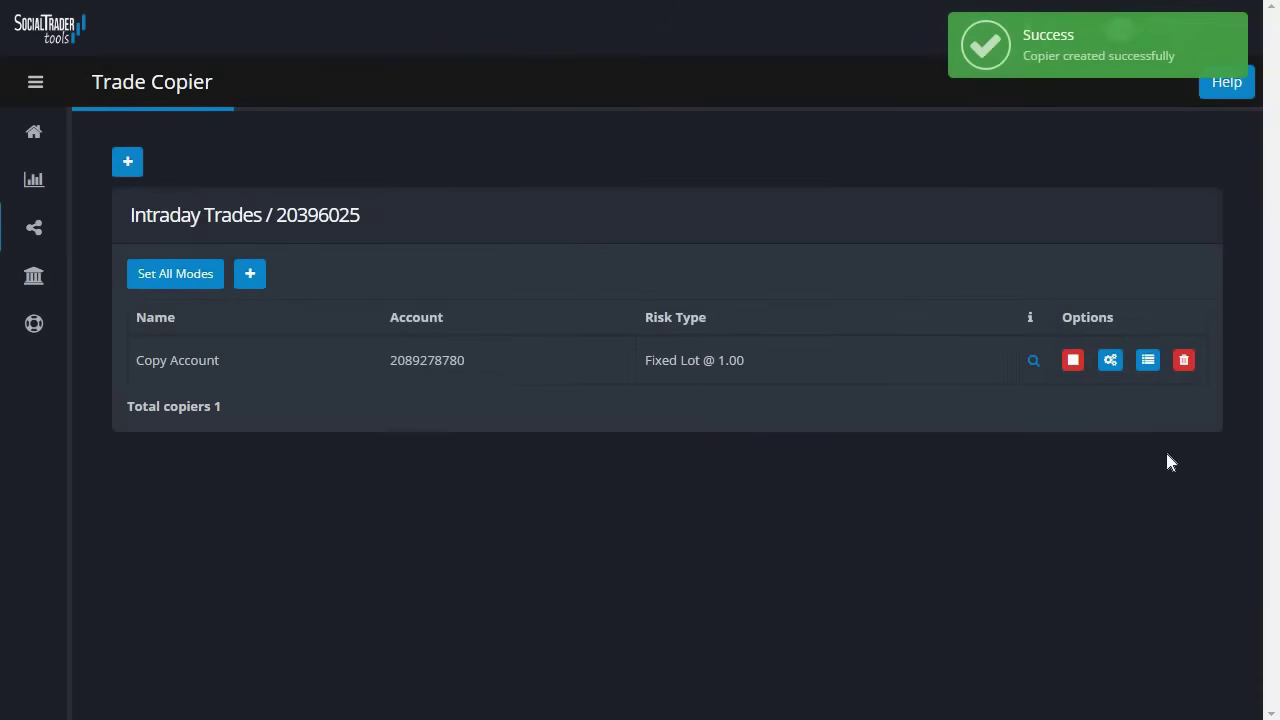
pyautogui.click(1073, 362)
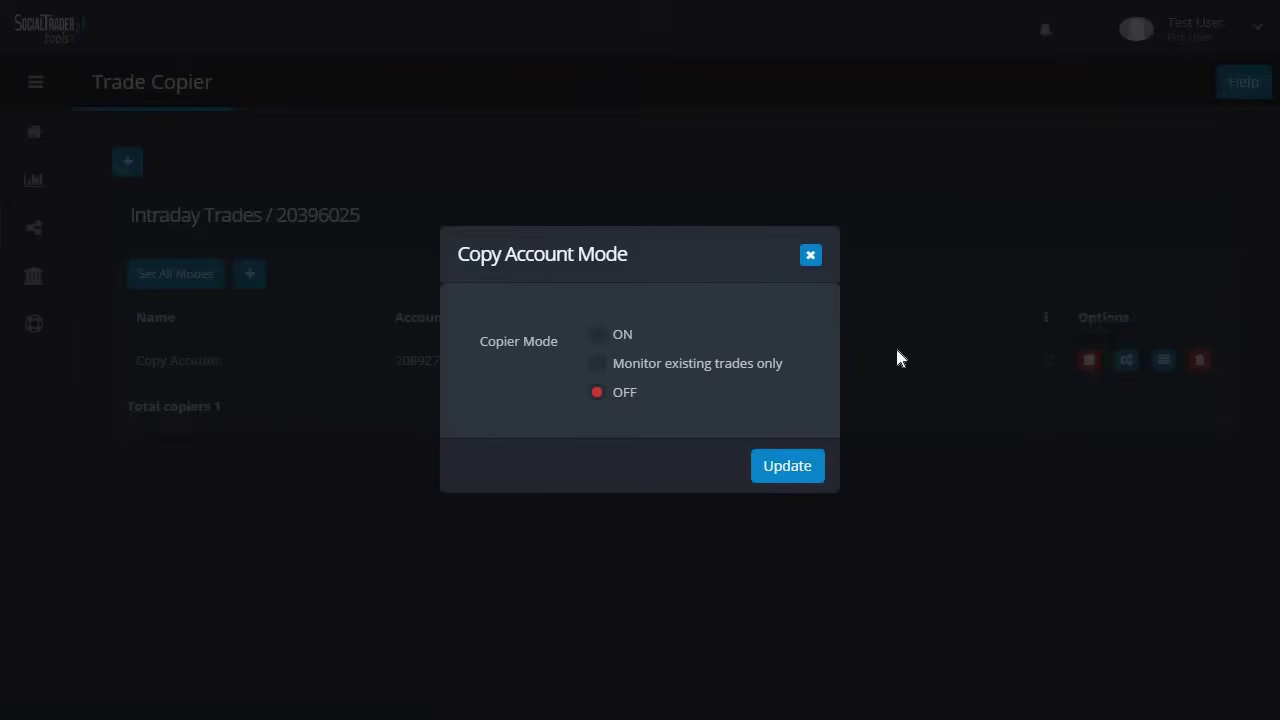
pyautogui.click(596, 336)
pyautogui.click(782, 471)
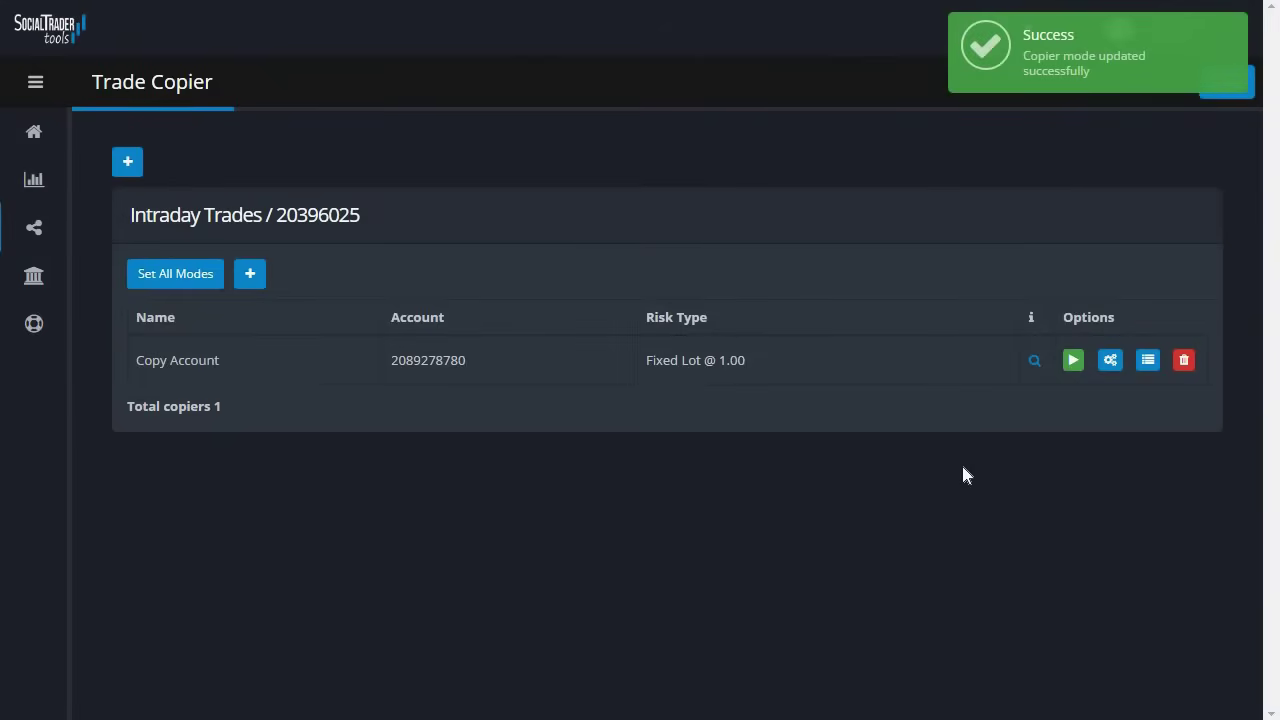
# - Show the copier's Risk Settings: Fixed Lot 1, Slippage 5, Max Lot 50
pyautogui.click(1111, 362)
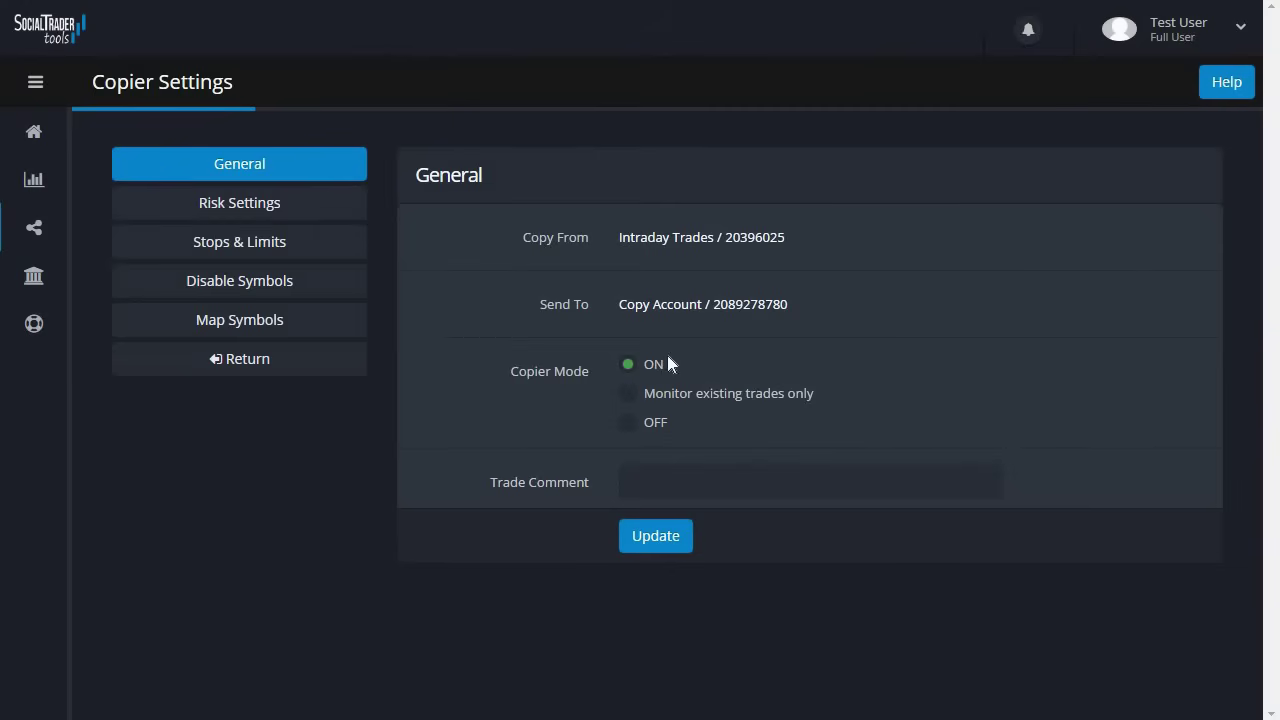
pyautogui.click(346, 203)
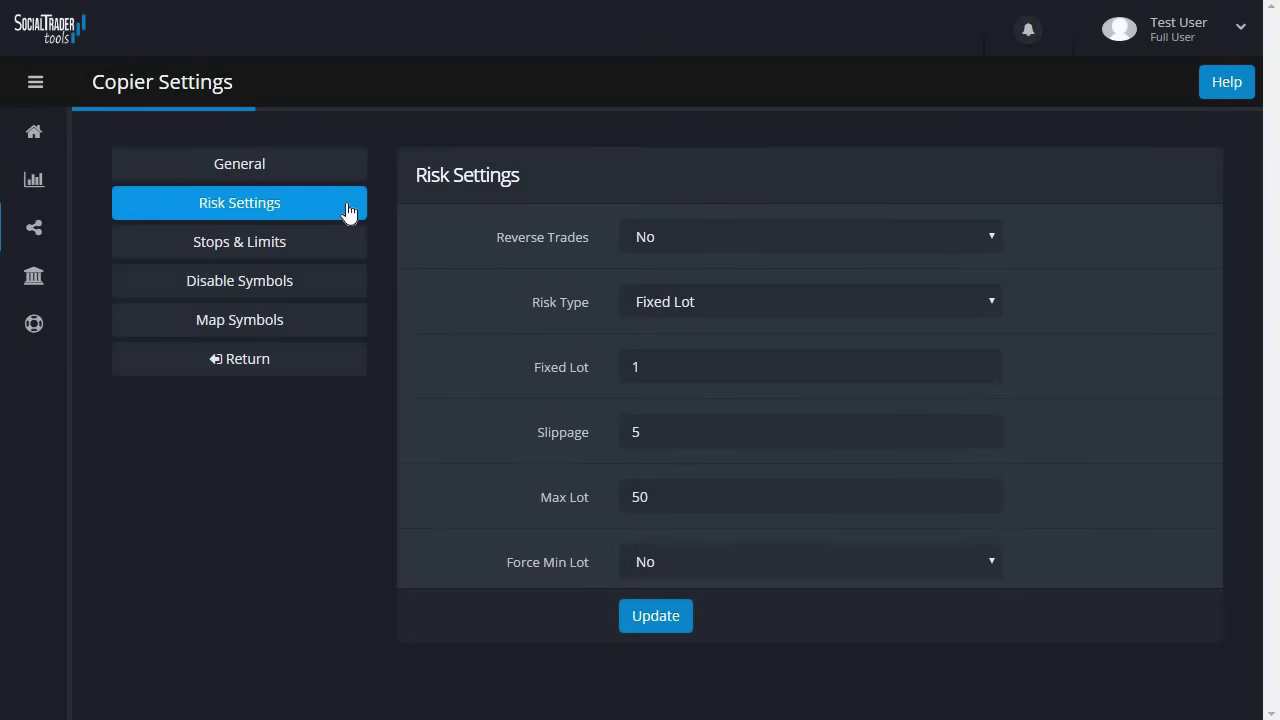
# - On Stops & Limits, set Copy Pending Orders to Yes and Copy Stop Loss to Fixed
pyautogui.click(349, 248)
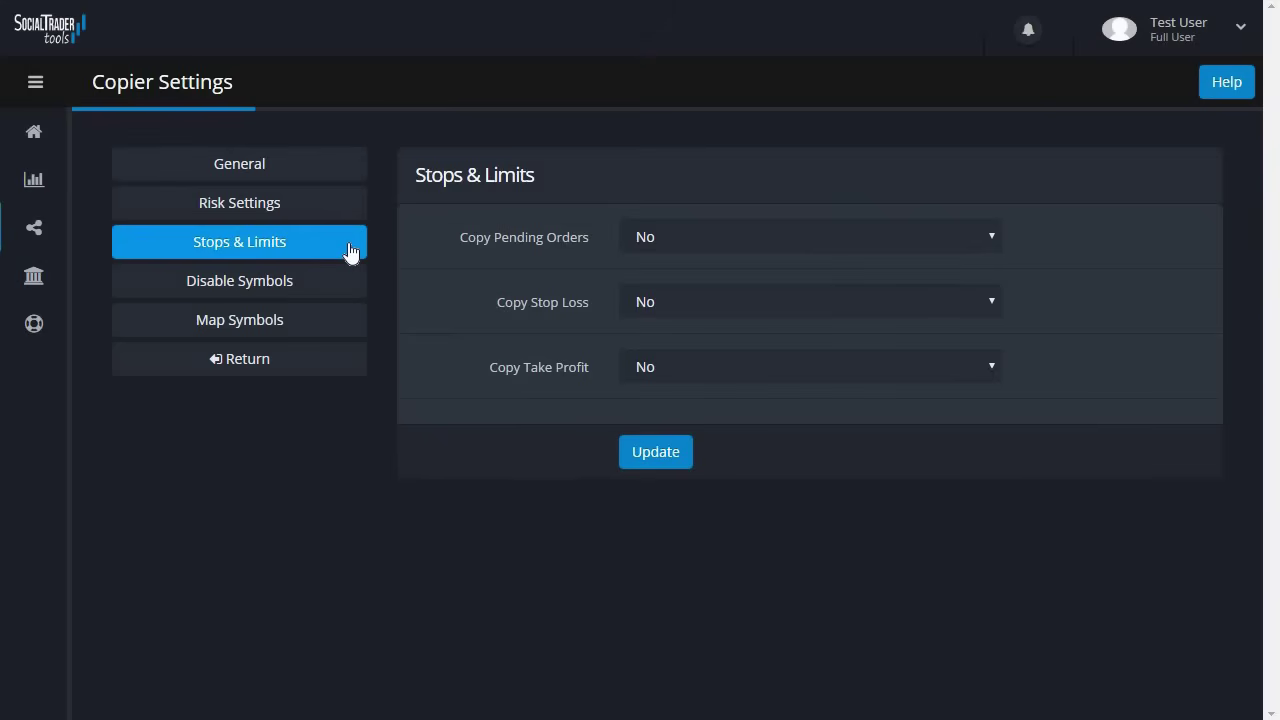
pyautogui.click(757, 237)
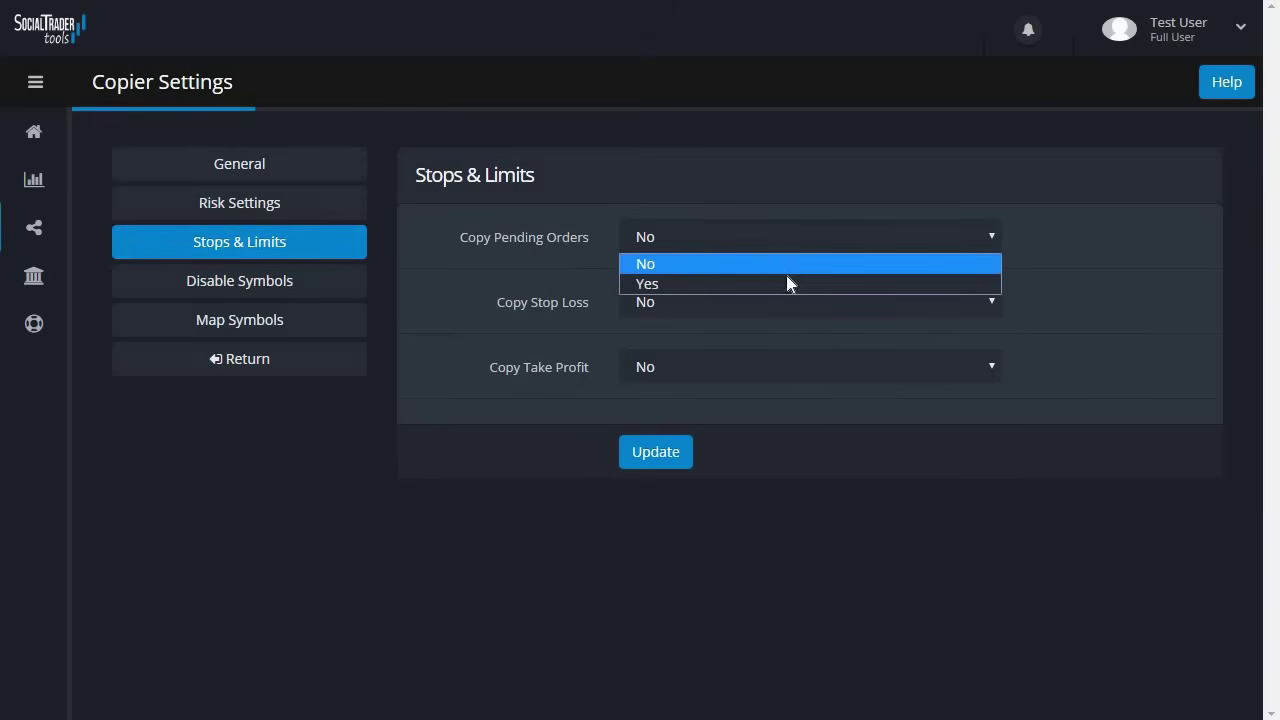
pyautogui.click(788, 280)
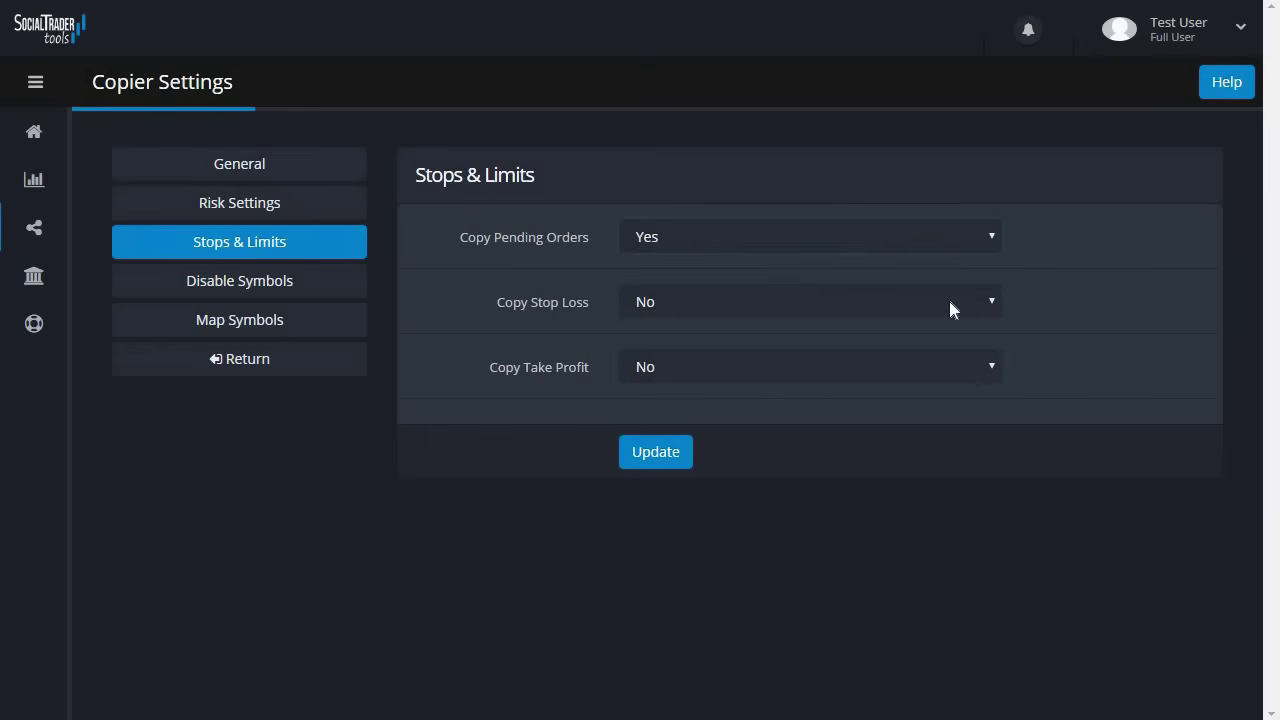
pyautogui.click(994, 310)
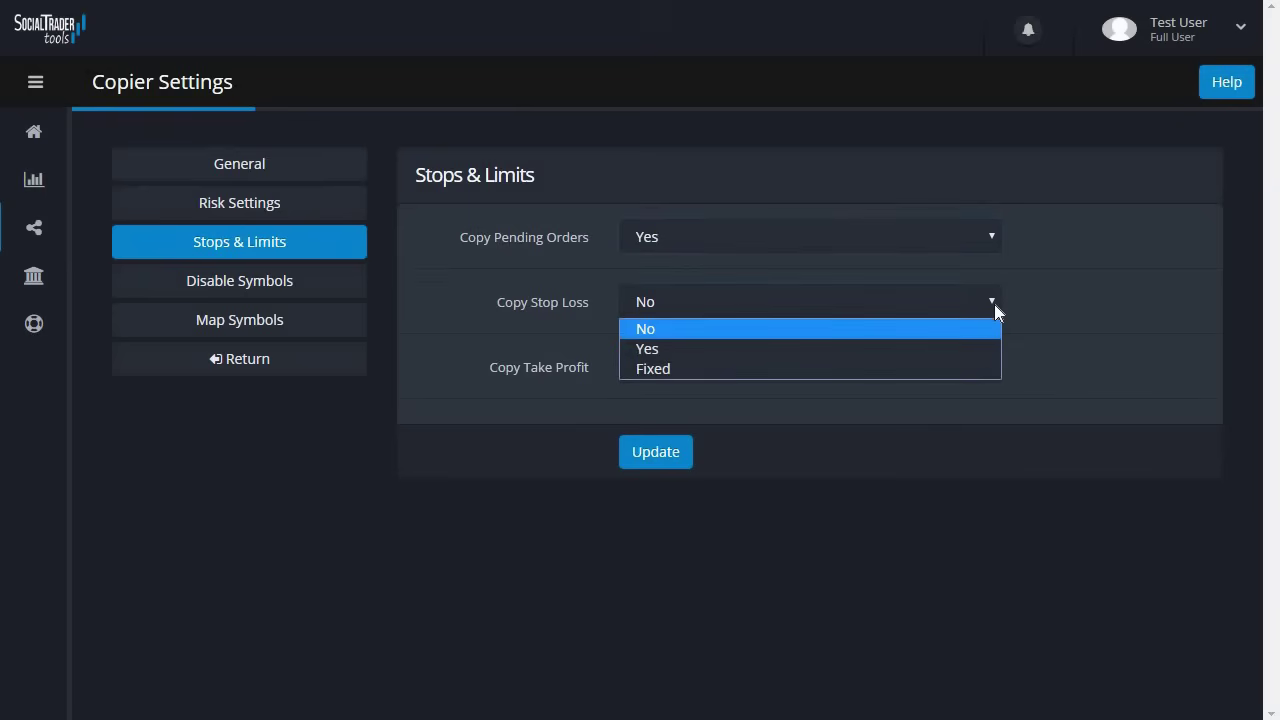
pyautogui.click(995, 368)
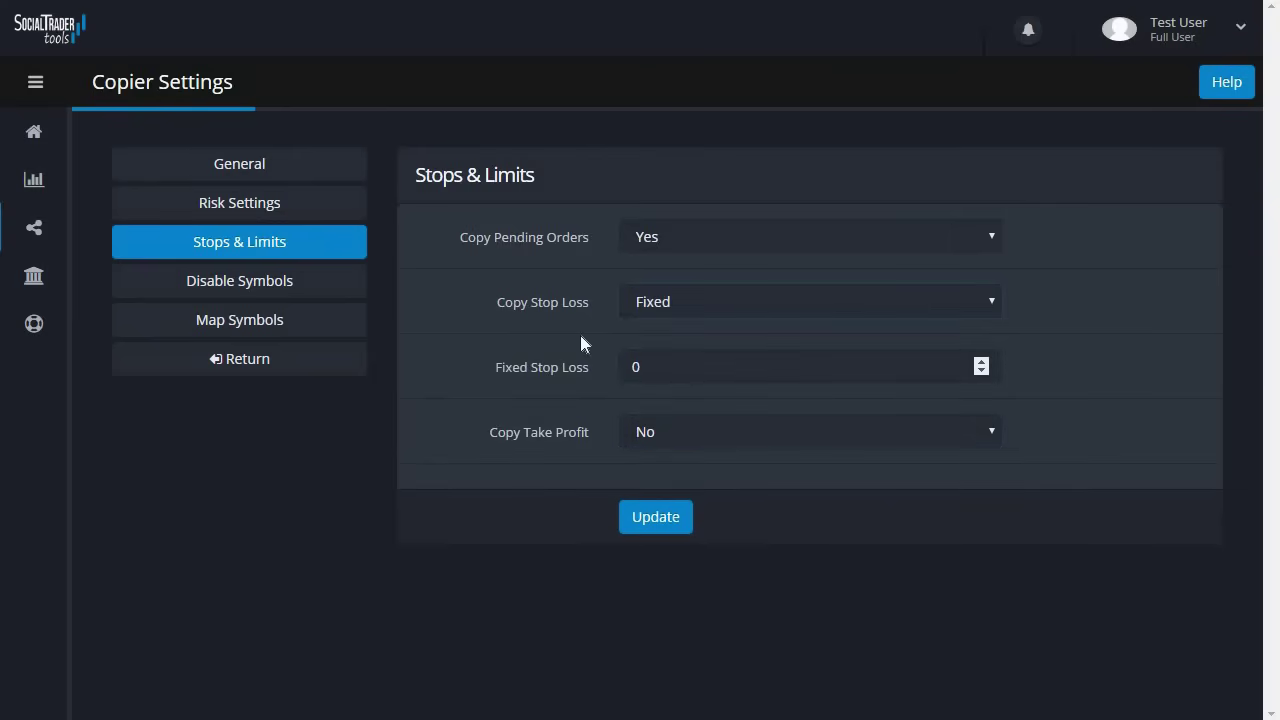
pyautogui.click(348, 288)
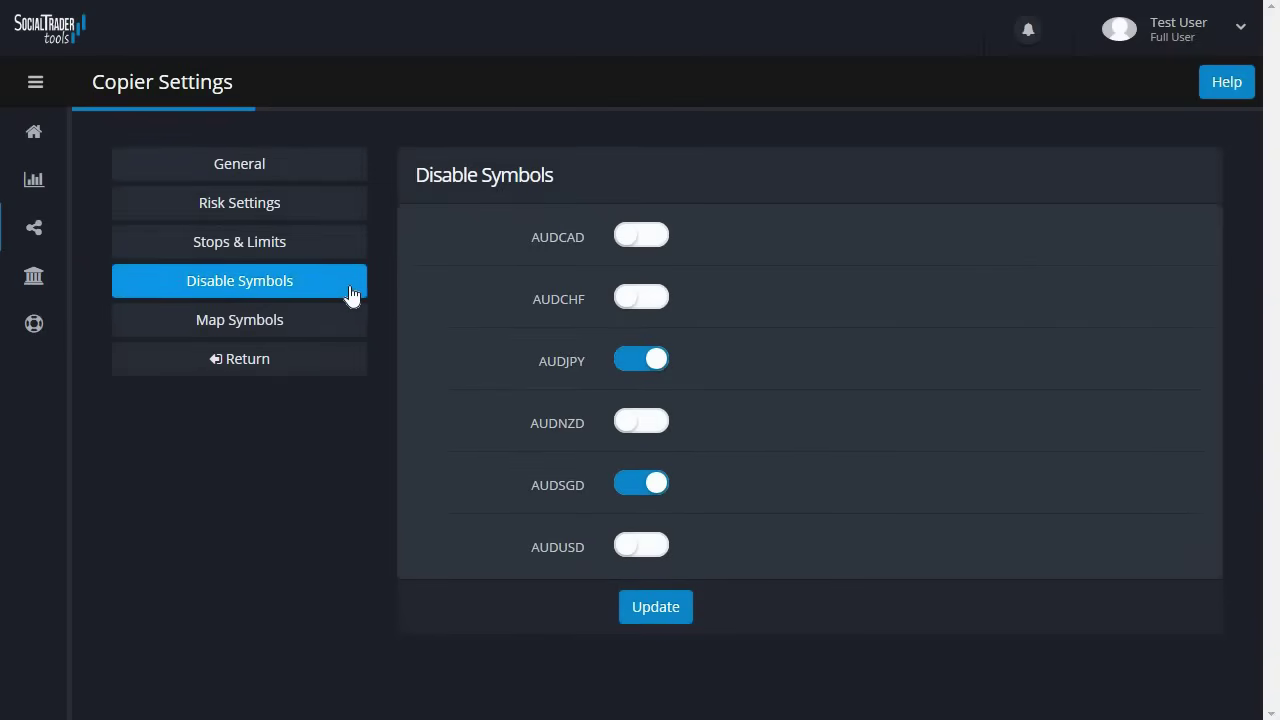
# - Disable AUDCAD, re-allow AUDJPY and save the disabled symbols list
pyautogui.click(666, 240)
pyautogui.click(657, 360)
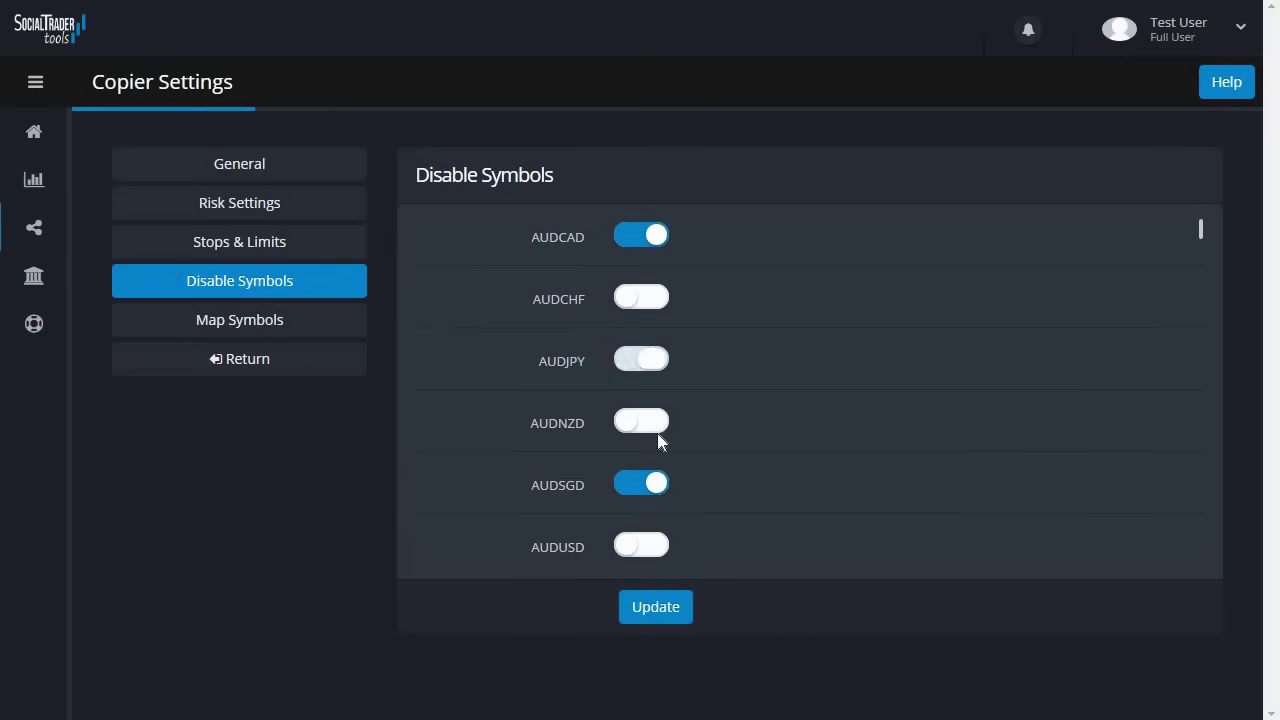
pyautogui.click(658, 607)
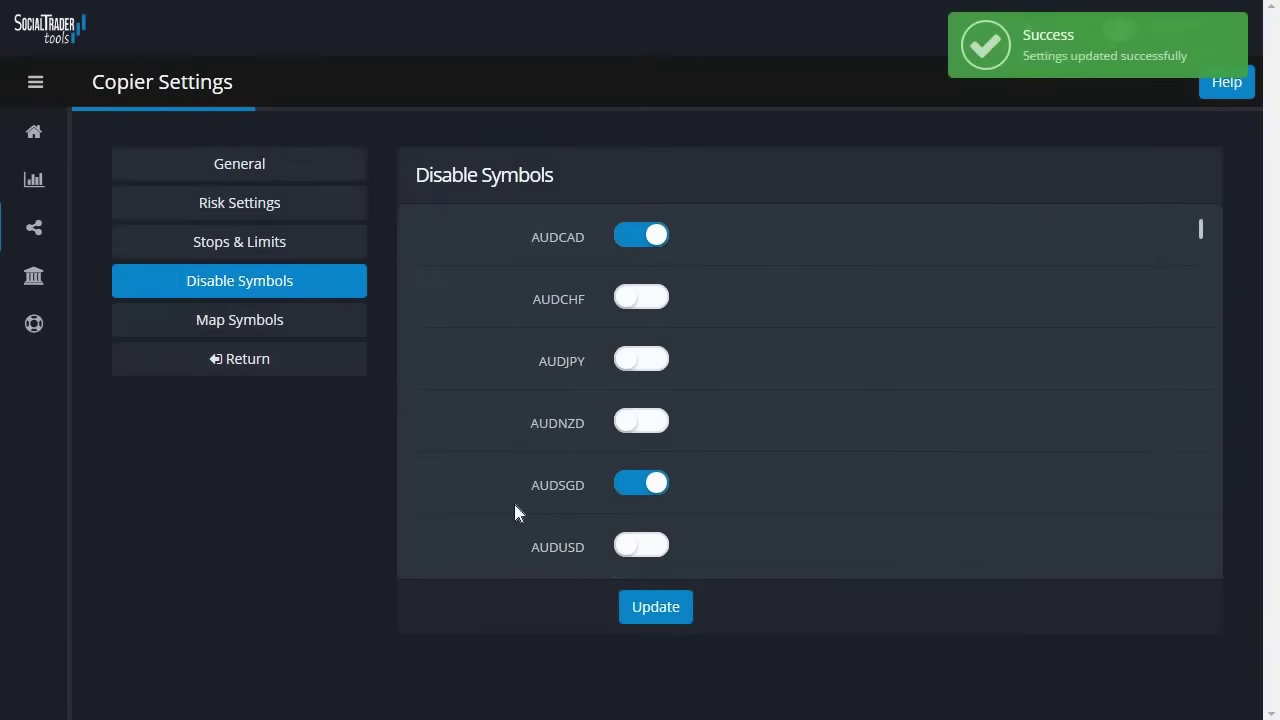
pyautogui.click(353, 333)
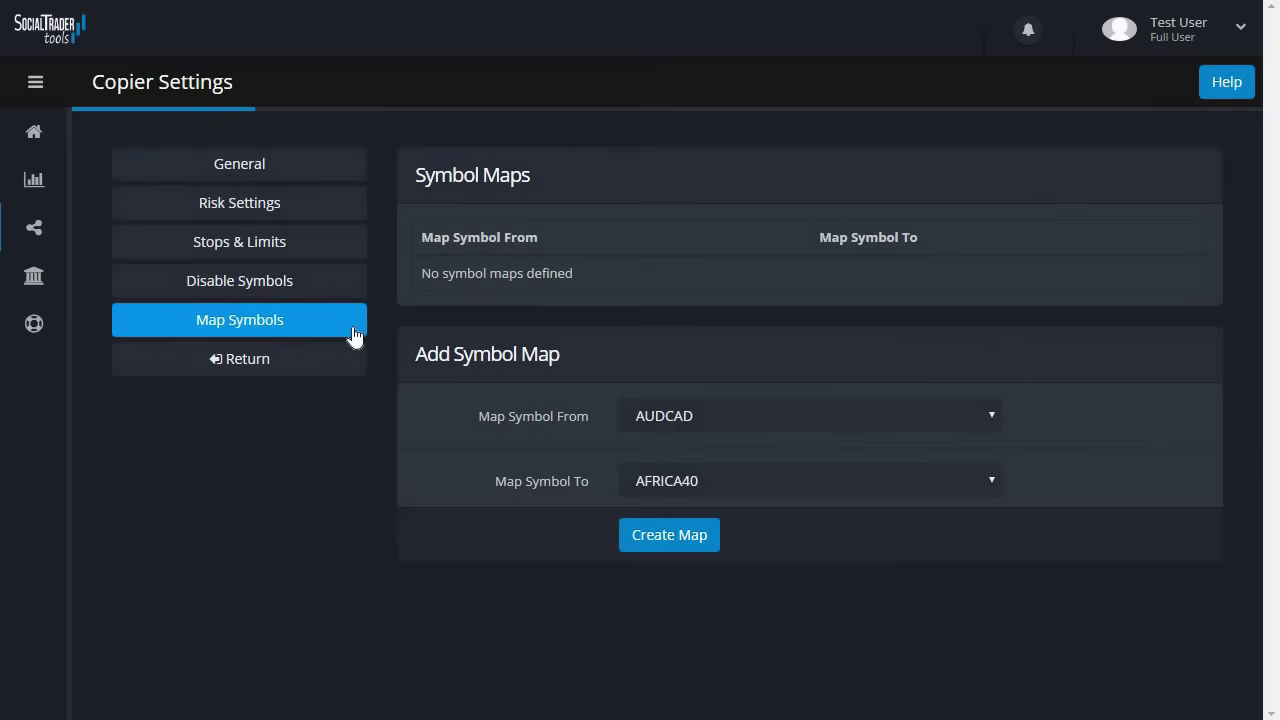
# - In Add Symbol Map, choose XAUUSD as the source symbol and GOLD-sb as the target
pyautogui.click(837, 410)
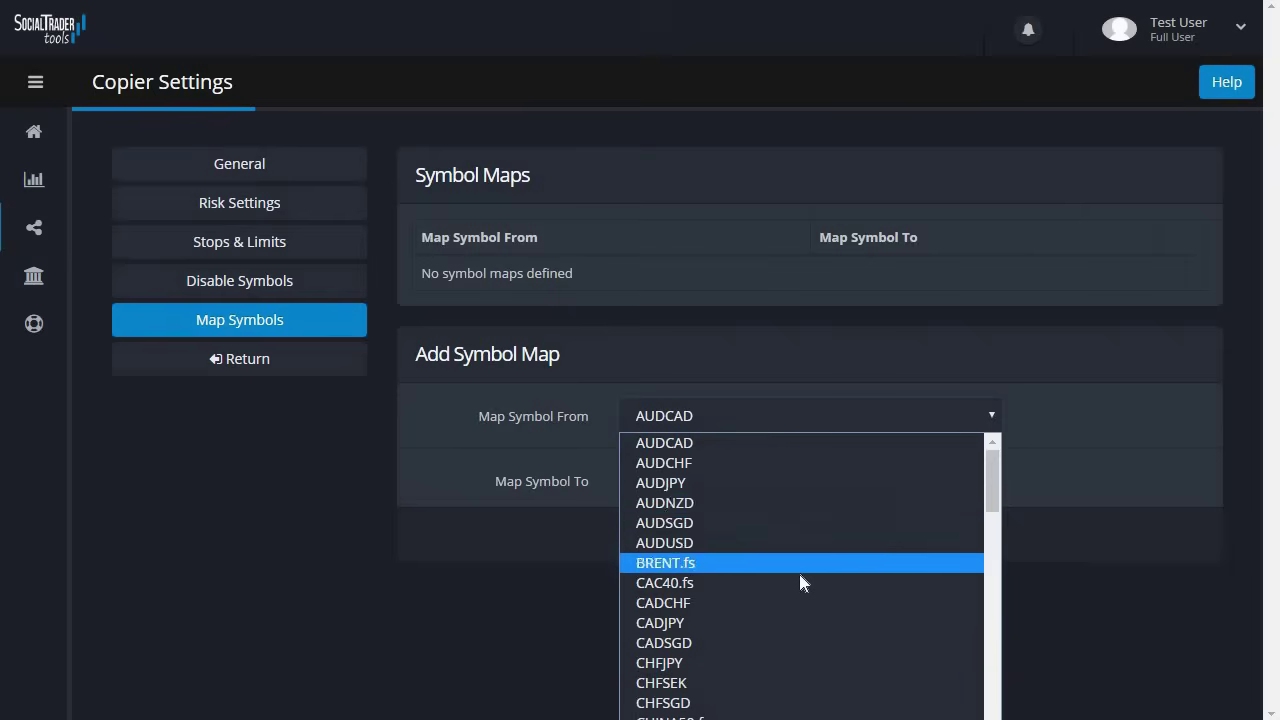
pyautogui.scroll(-10, 799, 572)
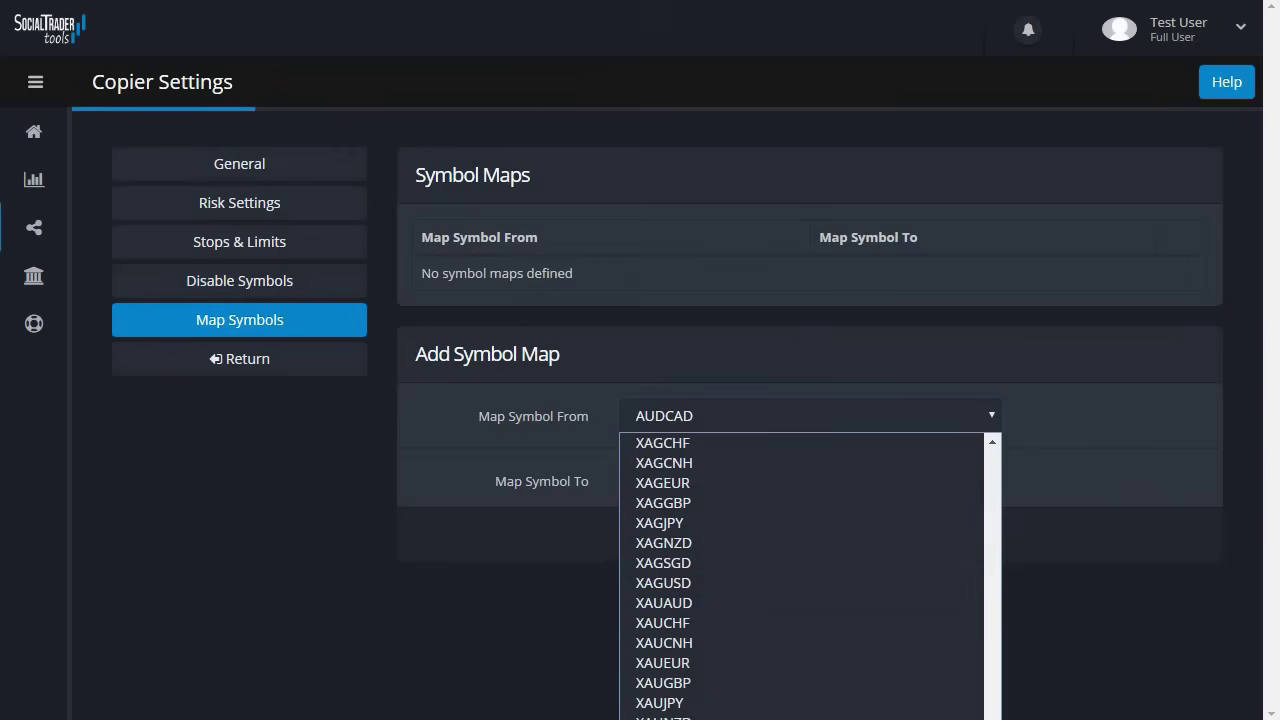
pyautogui.click(663, 719)
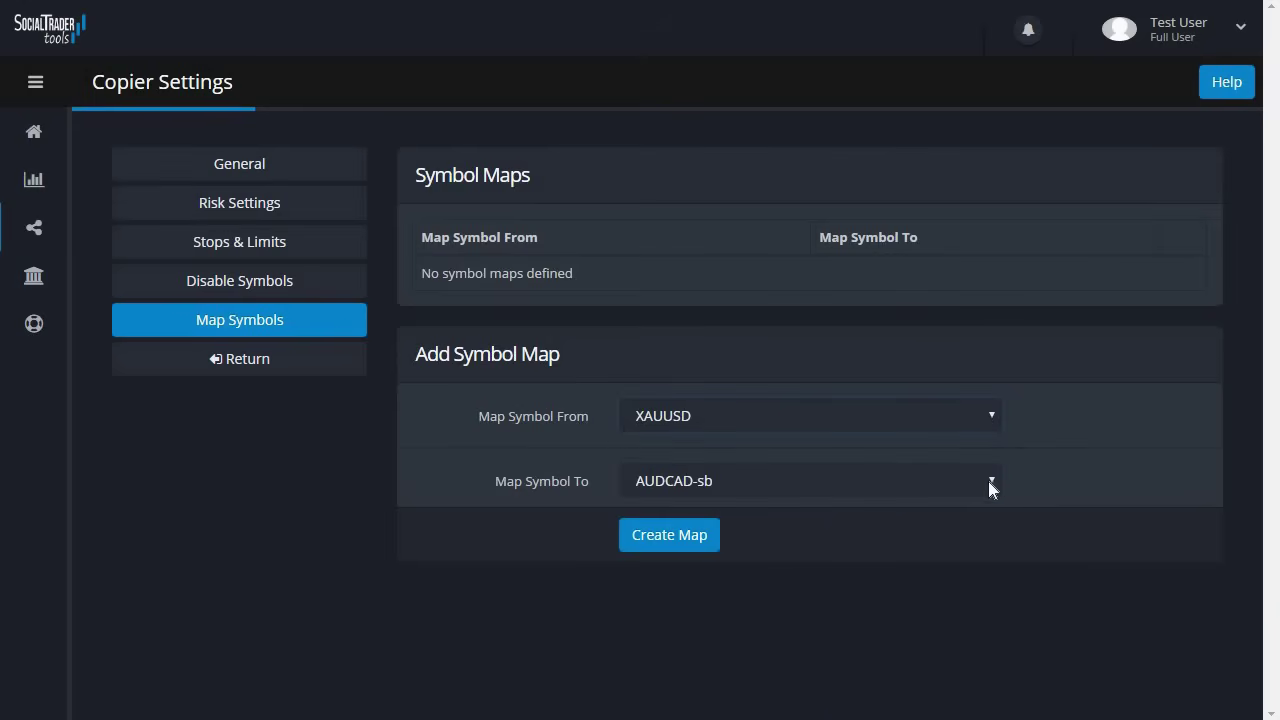
pyautogui.click(991, 482)
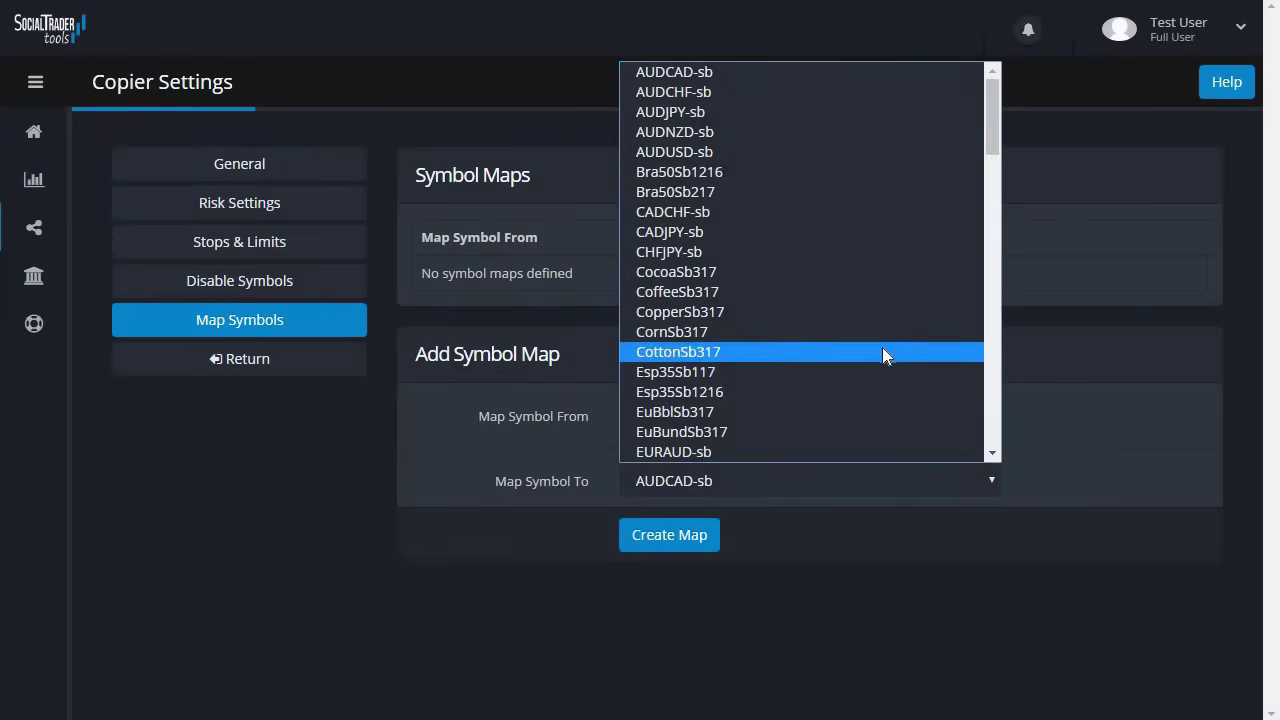
pyautogui.scroll(-5, 880, 350)
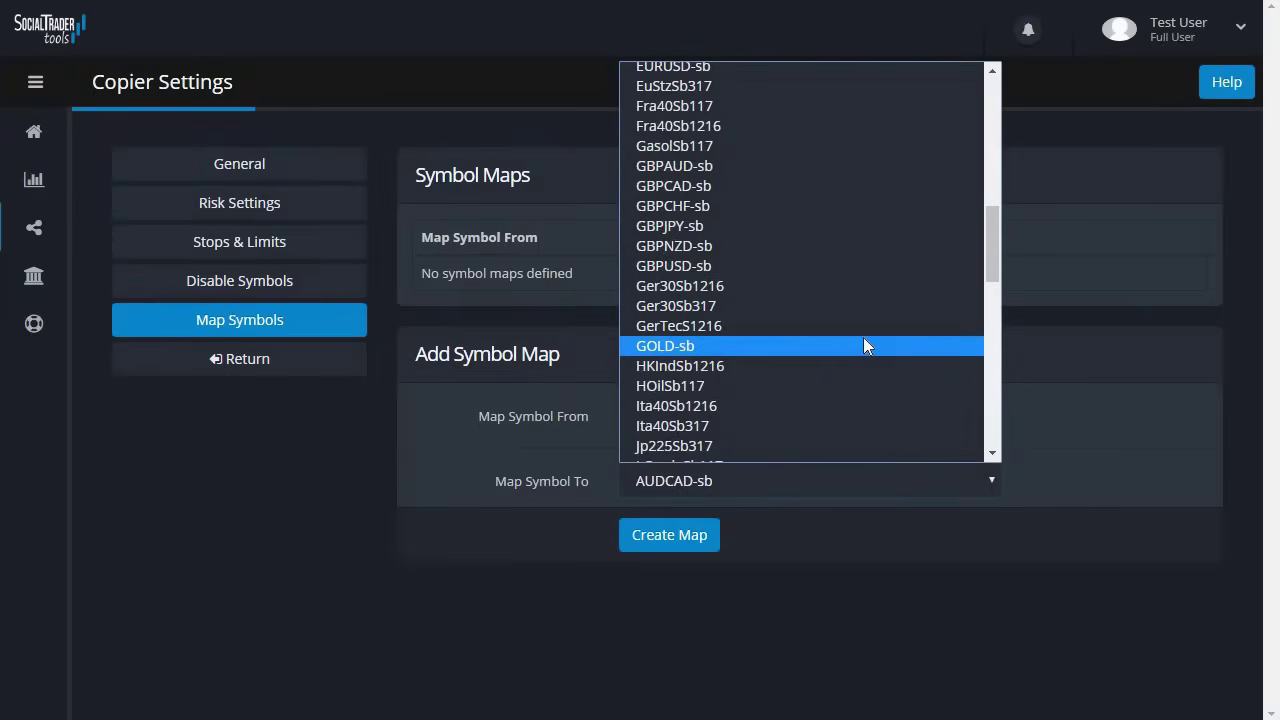
pyautogui.click(791, 342)
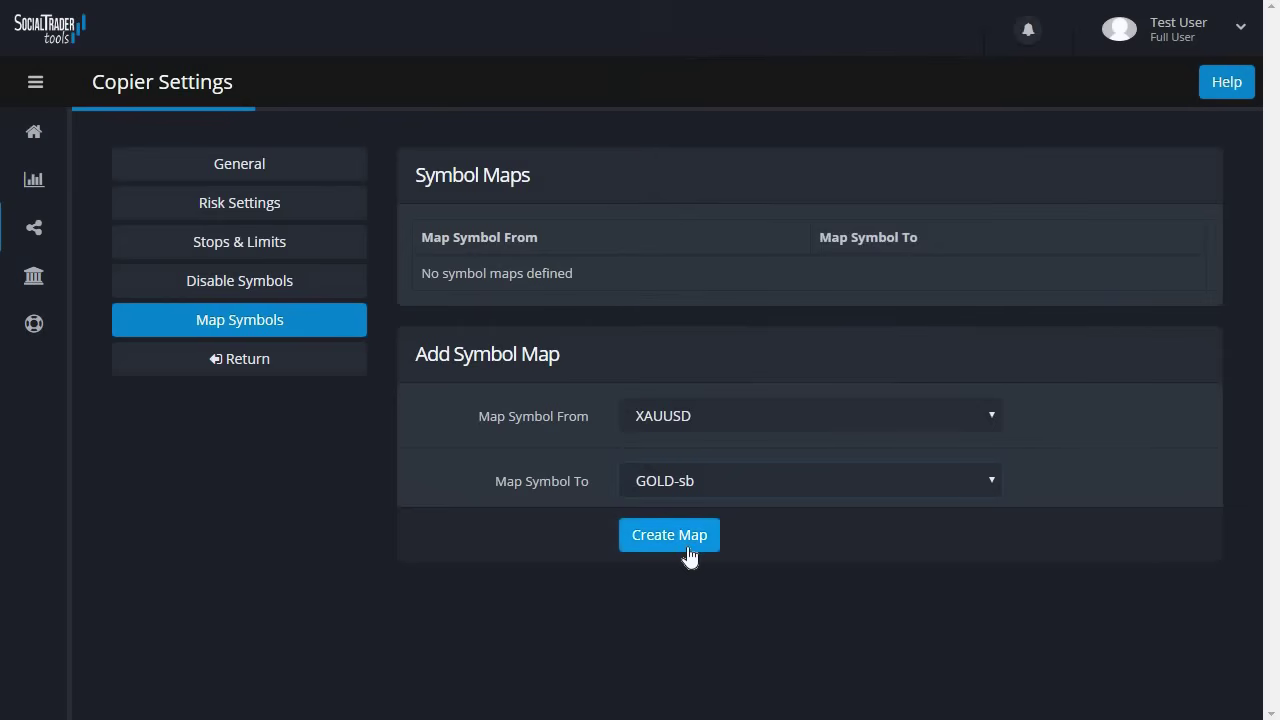